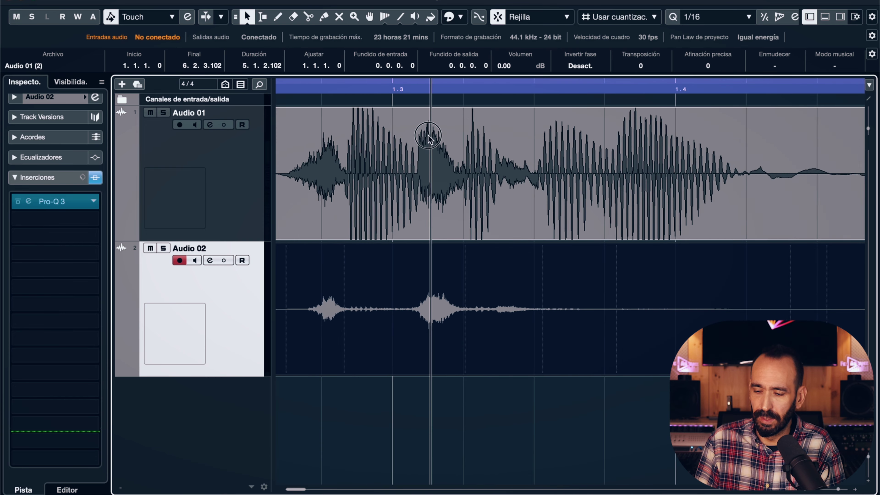
Split the Audio 02 event and delete its sibilant-free section from 1.3.2 to 1.4.4
alt+click(499, 318)
alt+click(636, 315)
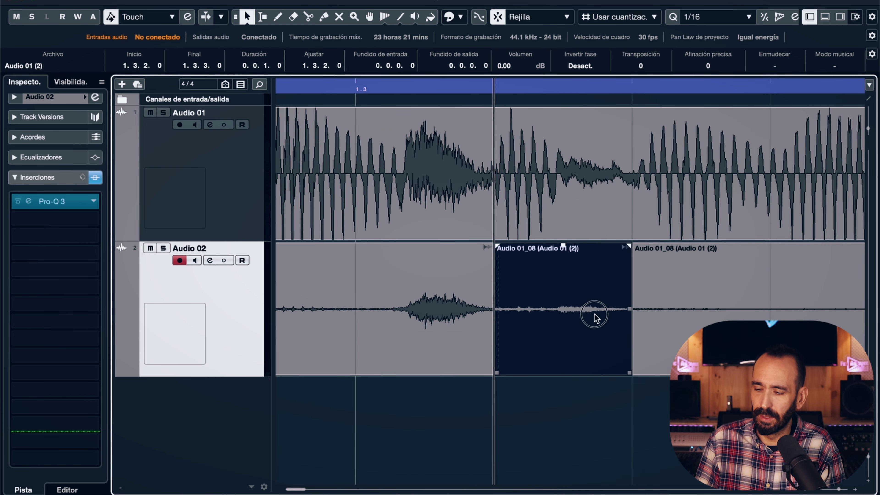
key(Delete)
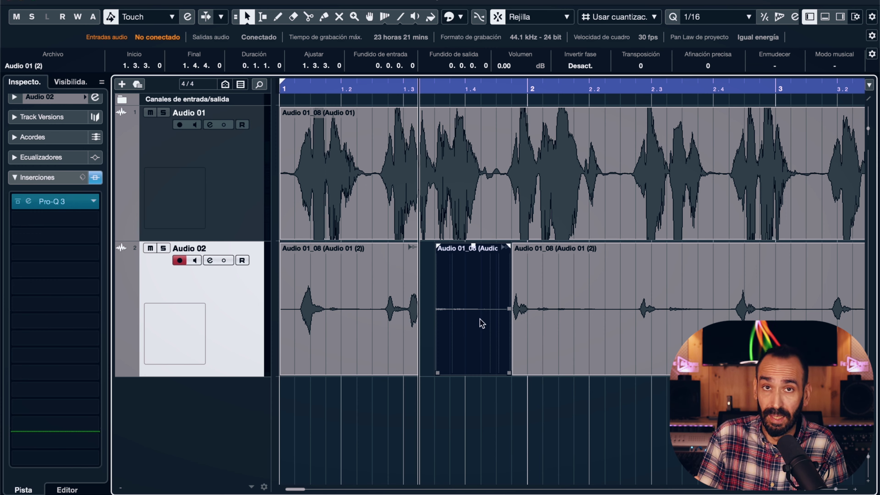
key(Delete)
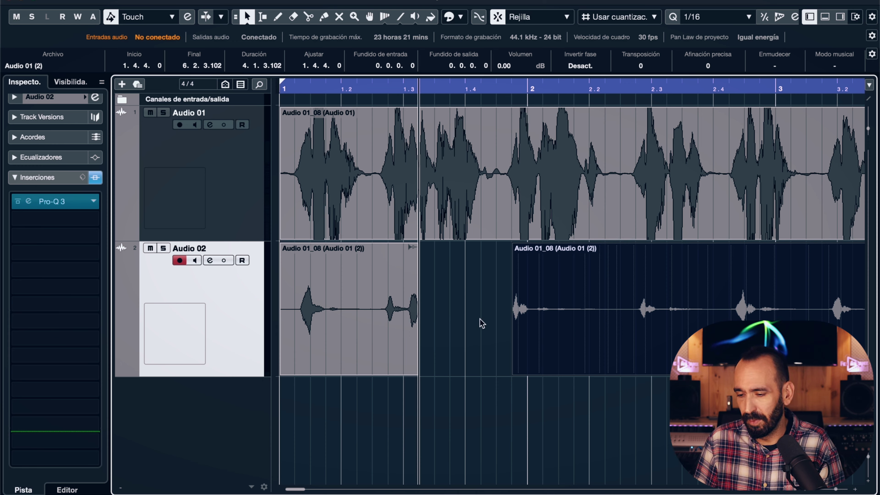
Turn off snapping and cut away Audio 02's sibilant-free sections from 1.1.3.114 to 1.2.3.18 and from just after bar 2 to 2.2.2.115
click(308, 17)
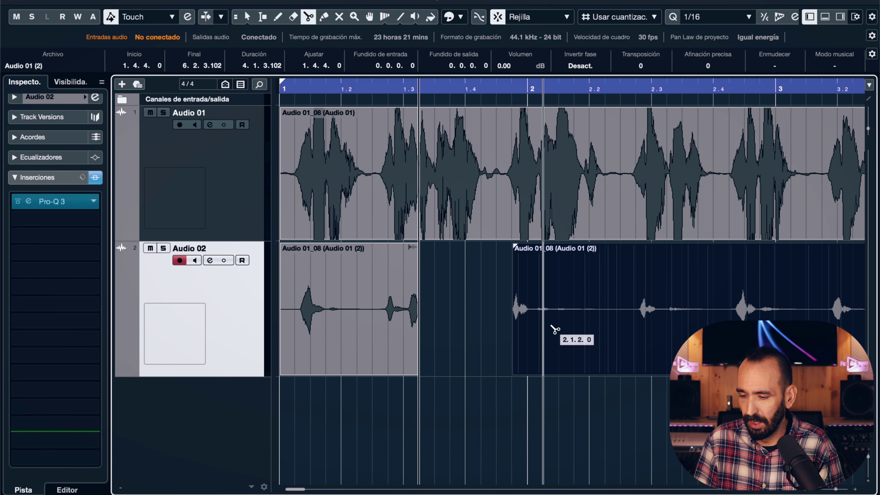
click(498, 17)
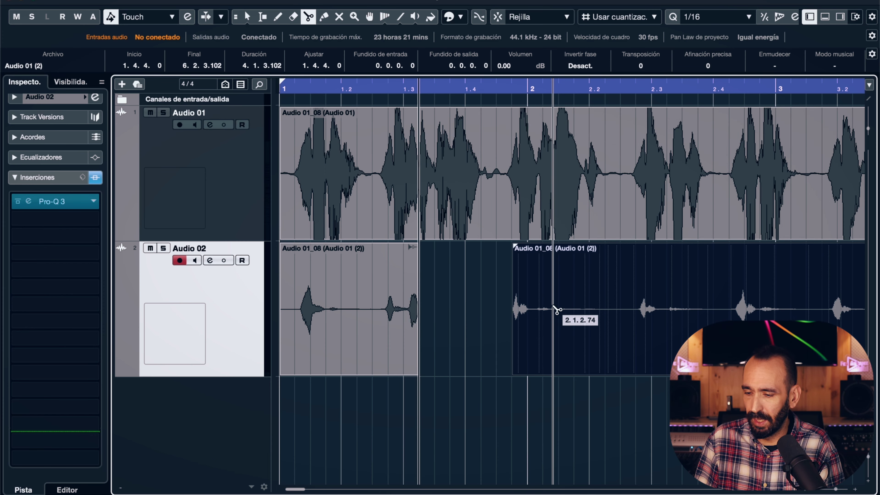
click(531, 326)
click(620, 331)
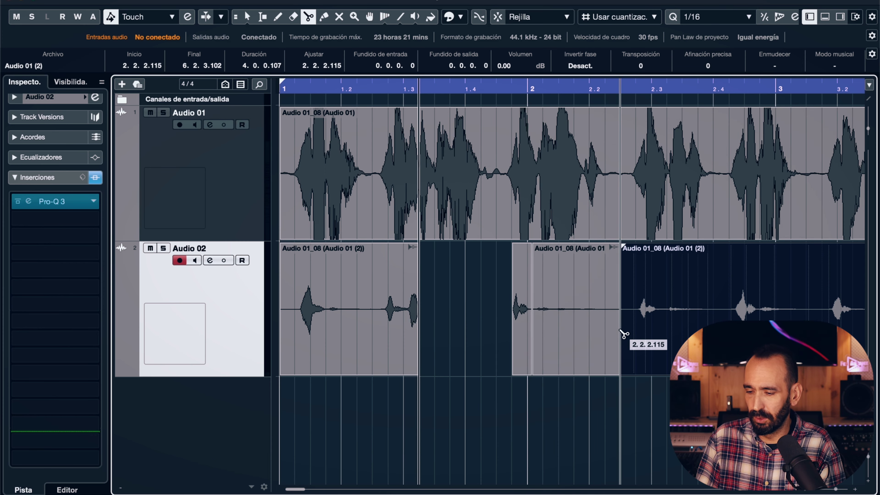
key(1)
click(585, 336)
key(Delete)
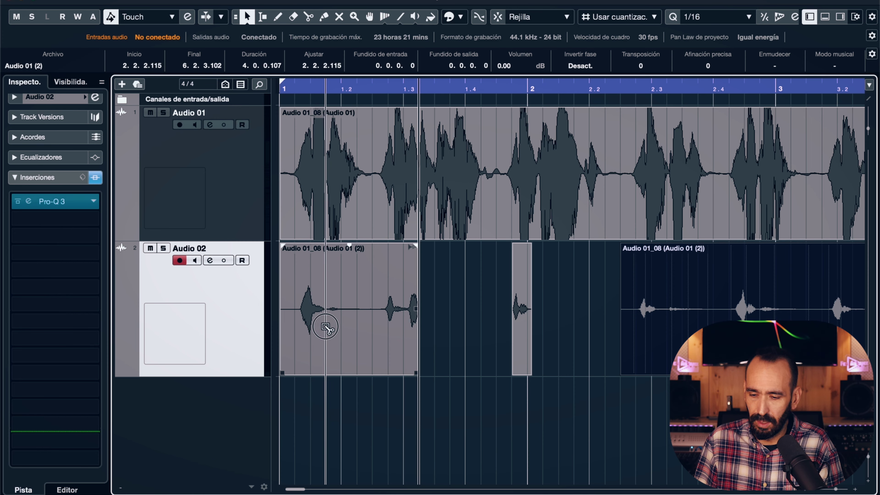
drag(324, 328, 373, 334)
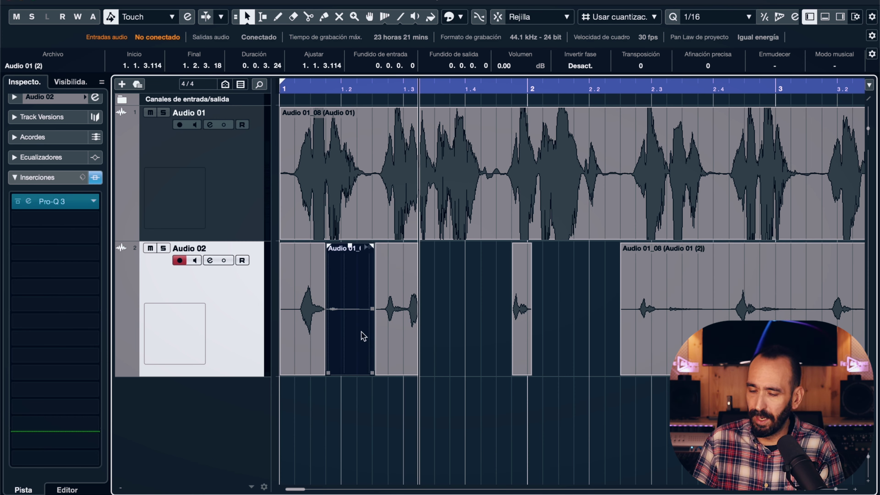
key(Delete)
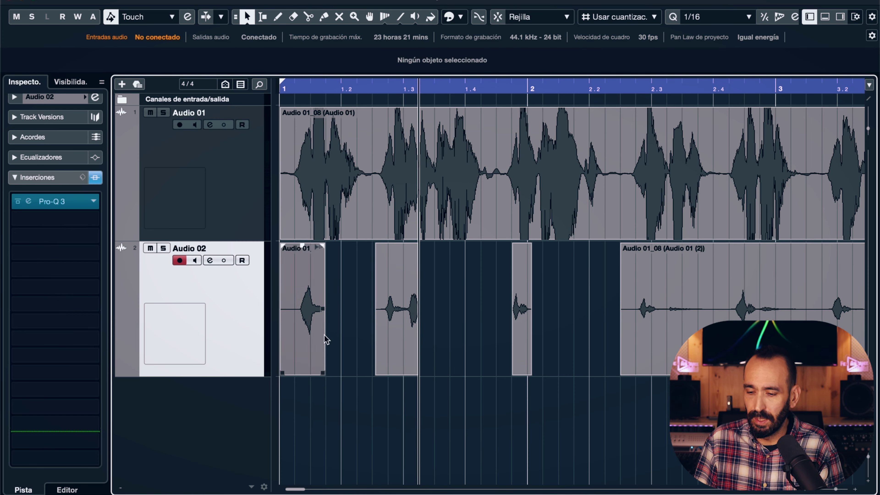
Delete the Audio 02 track together with its events
key(g)
key(g)
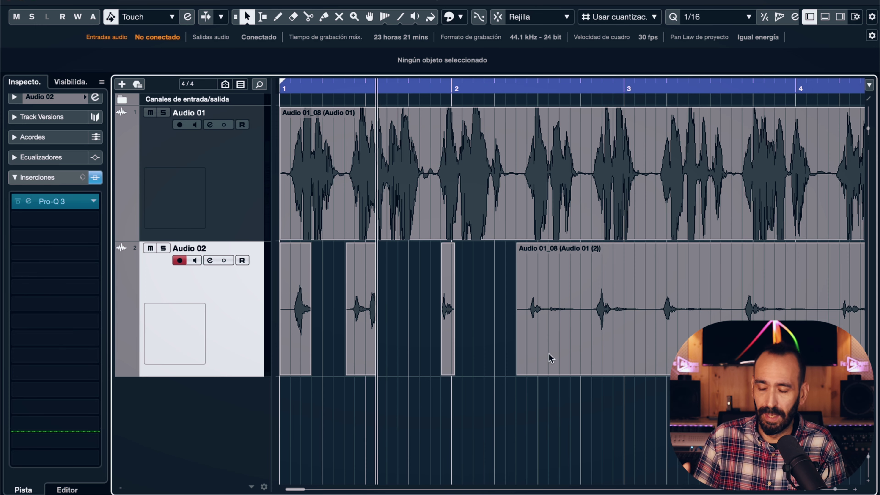
key(g)
key(g)
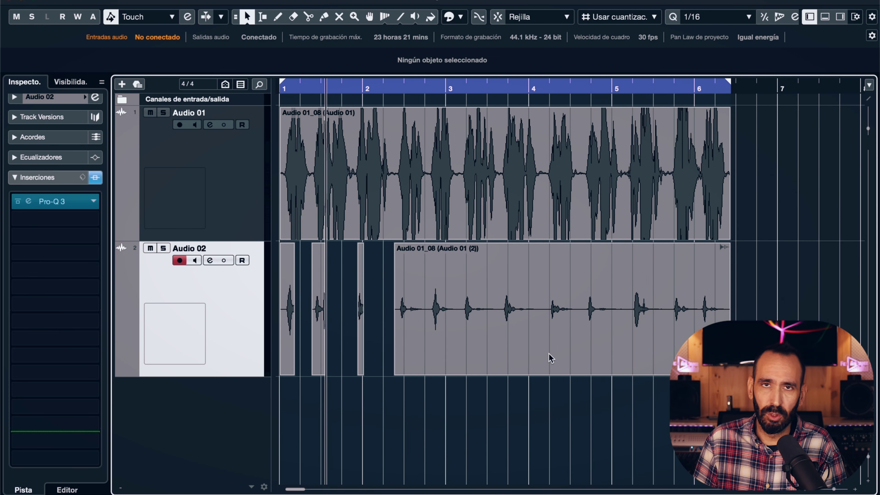
right_click(250, 321)
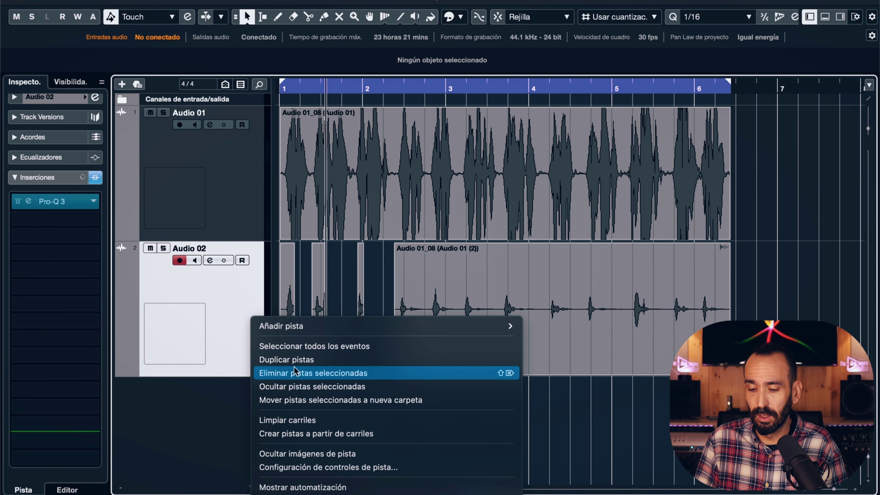
click(299, 373)
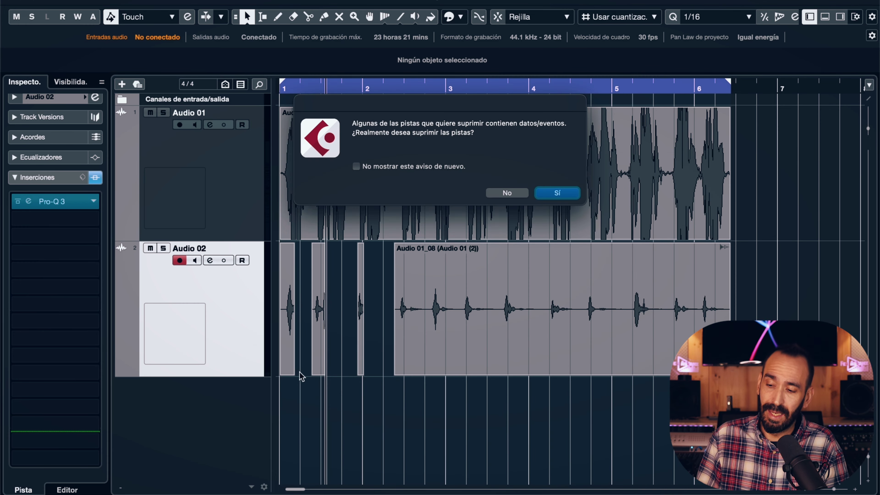
click(572, 193)
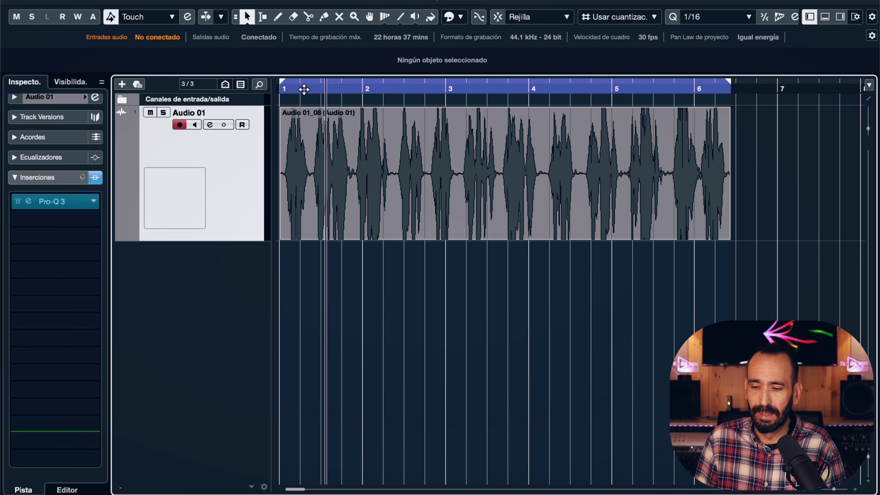
Isolate the first two sibilants on Audio 01 by splitting the event before and after each one
drag(289, 86, 267, 121)
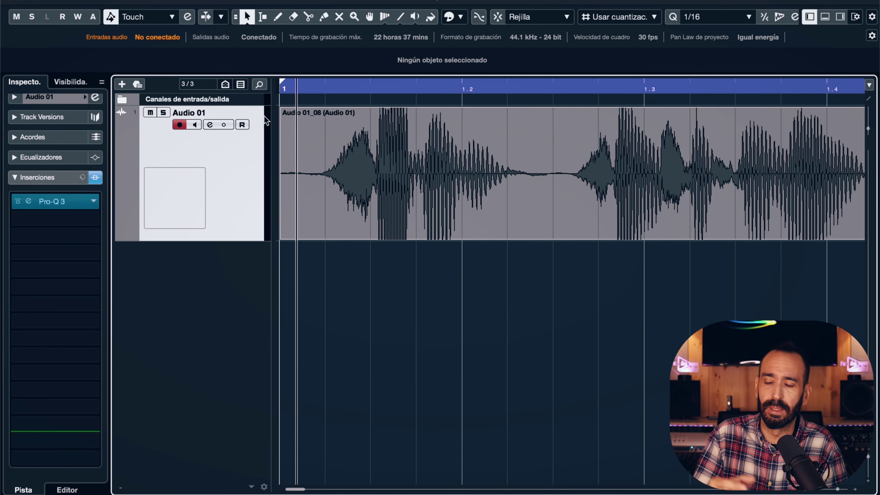
scroll(343, 118, up, 2)
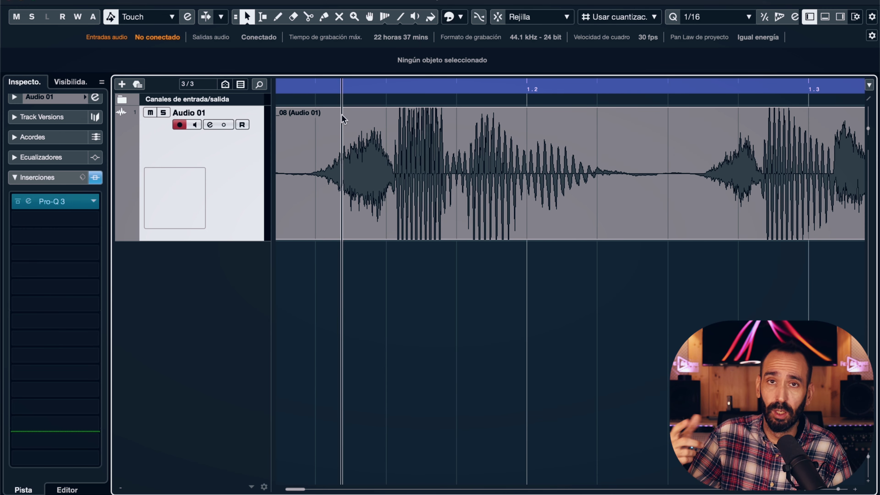
scroll(342, 114, down, 2)
drag(868, 456, 868, 461)
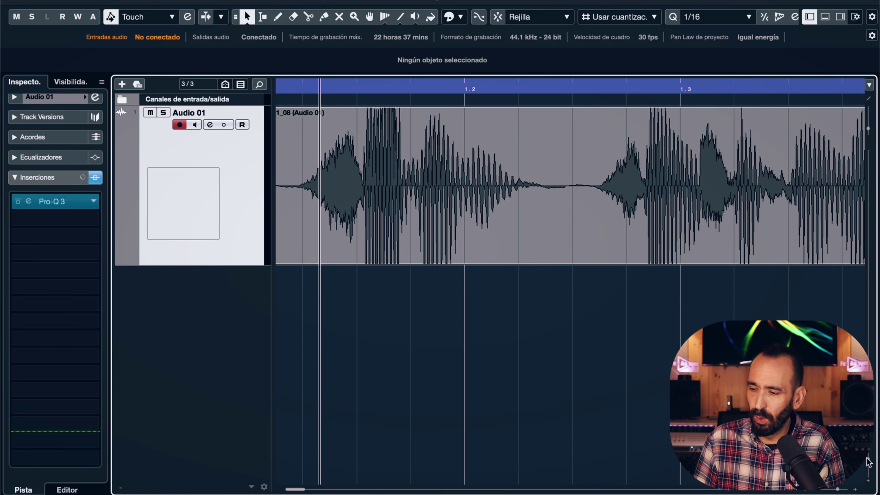
drag(867, 132, 867, 131)
scroll(328, 194, up, 1)
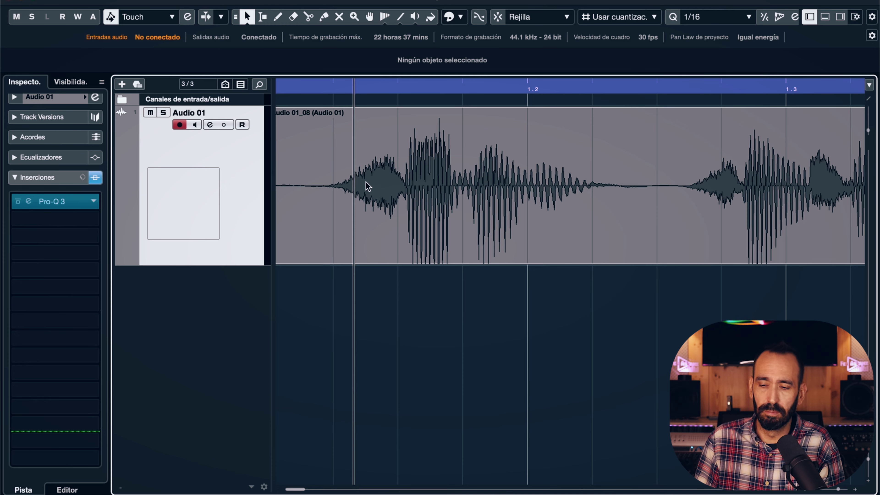
alt+click(308, 189)
alt+click(402, 201)
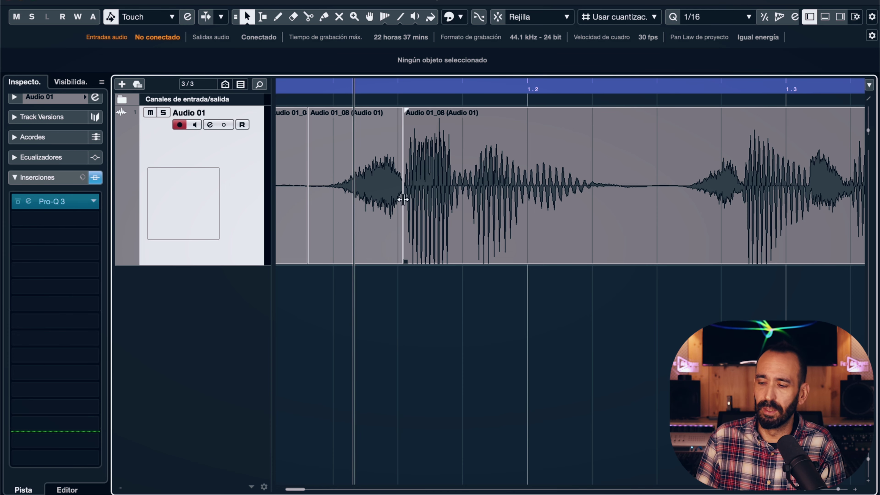
alt+click(672, 199)
alt+click(741, 200)
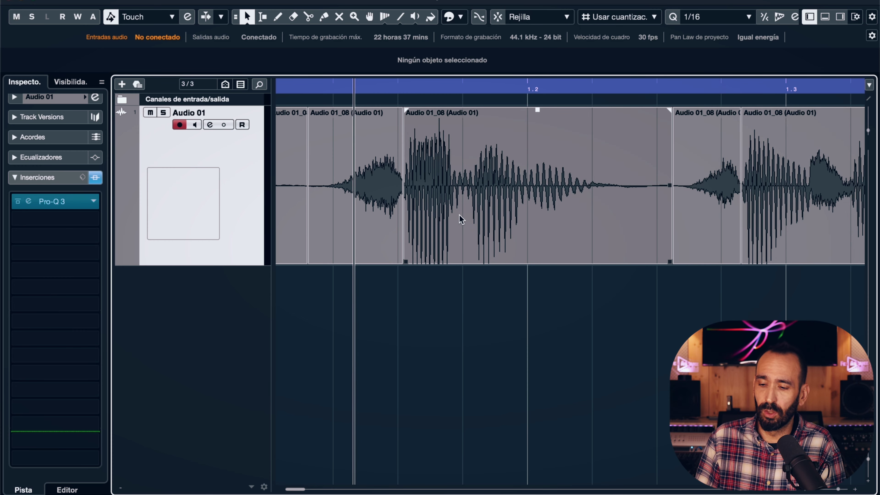
Move the two isolated sibilant pieces from Audio 01 down onto a new audio track at their original time positions
scroll(461, 220, right, 3)
drag(297, 217, 353, 308)
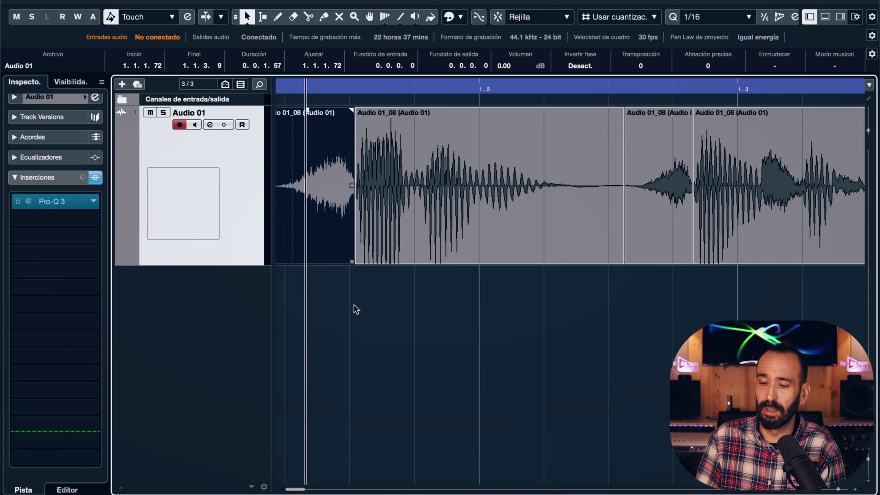
drag(628, 251, 659, 298)
Split out the sibilant just after beat 1.3 on Audio 01 and move it down to Audio 02
scroll(661, 287, right, 5)
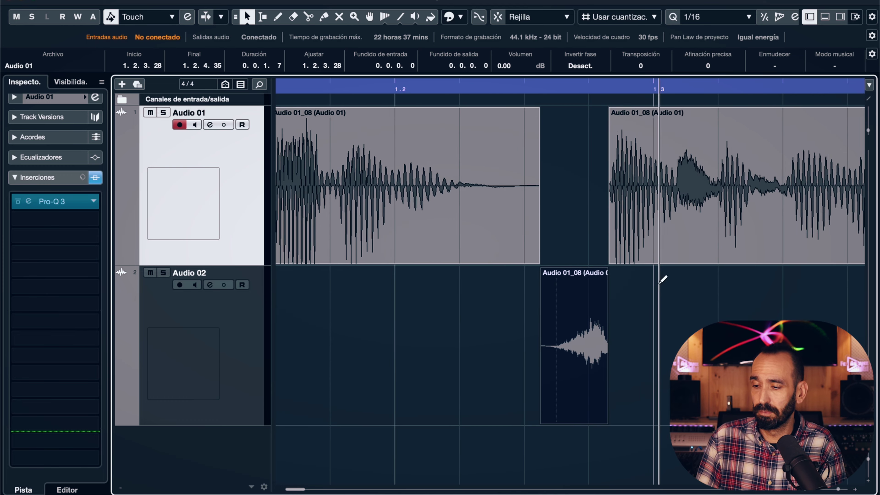
alt+click(675, 225)
alt+click(716, 222)
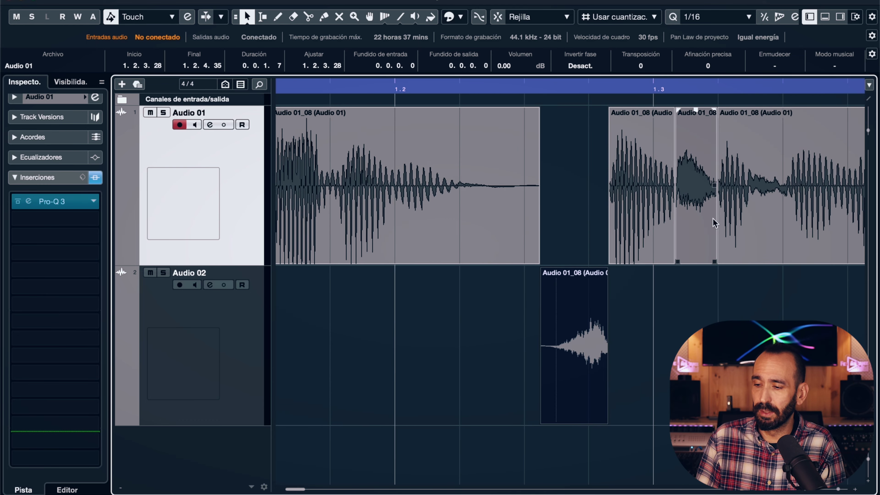
drag(711, 222, 710, 298)
Split out the sibilant just before bar 2 on Audio 01 and move it down to Audio 02
scroll(715, 304, right, 15)
scroll(703, 301, right, 20)
alt+click(450, 197)
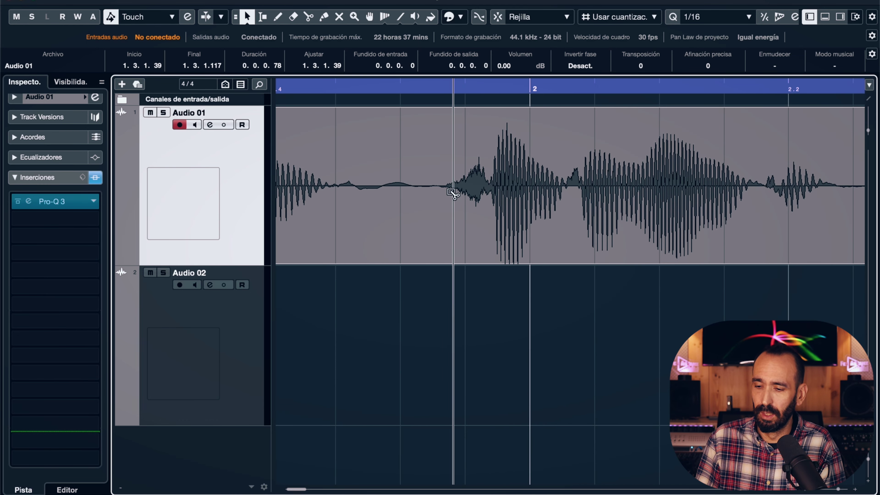
alt+click(489, 197)
click(474, 199)
drag(474, 199, 474, 359)
Split out the sibilant just before beat 2.3 on Audio 01 and move it down to Audio 02
scroll(488, 295, right, 20)
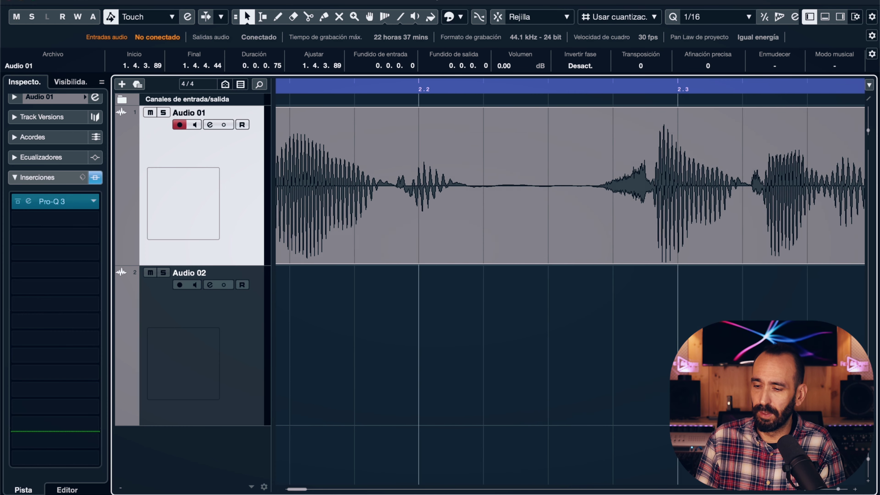
alt+click(371, 192)
alt+click(432, 194)
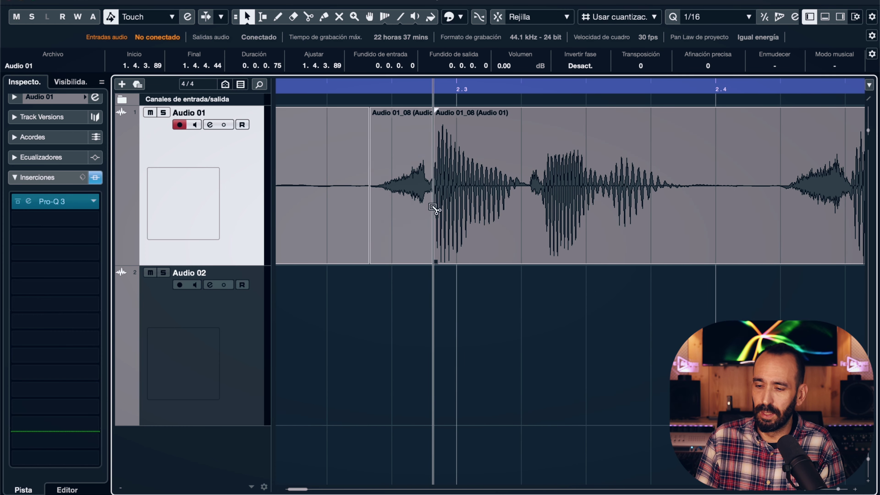
drag(401, 121, 412, 289)
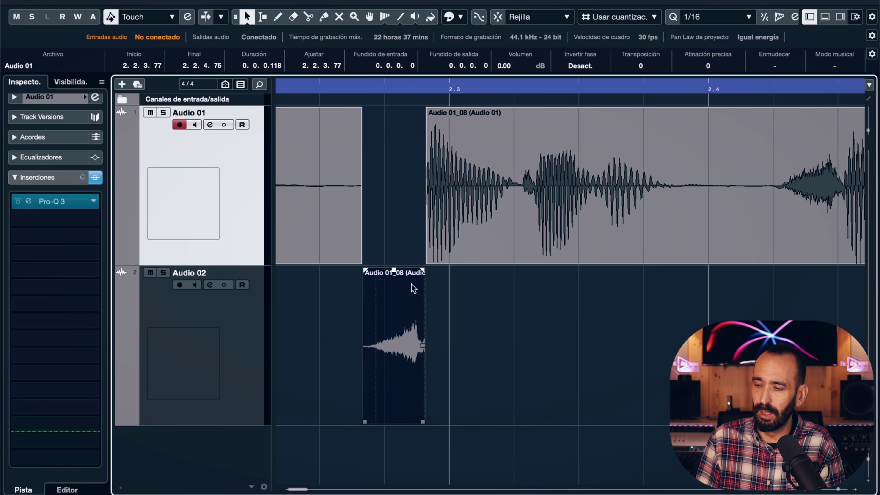
Split out the sibilant following beat 2.4 on Audio 01 and move it down to Audio 02
scroll(416, 267, right, 15)
alt+click(466, 220)
alt+click(548, 216)
drag(533, 228, 529, 318)
Split out the sibilant around beat 3.2 on Audio 01 and move it down to Audio 02
scroll(528, 318, right, 15)
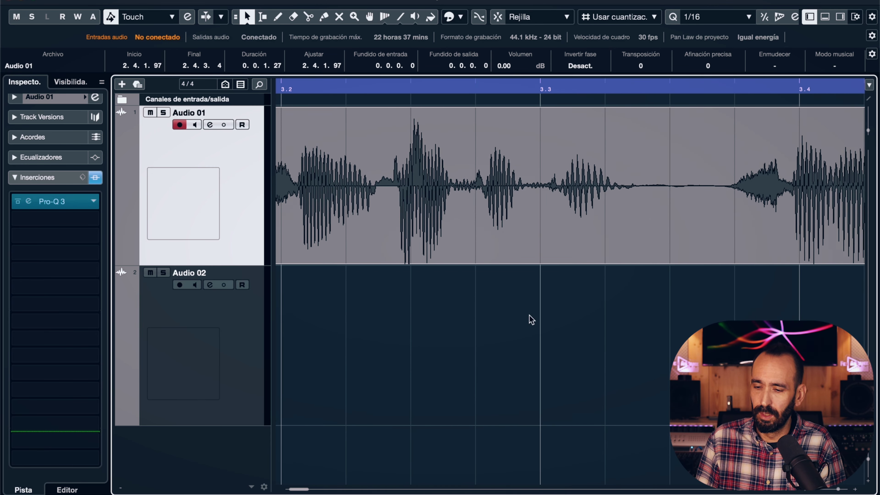
scroll(528, 318, left, 3)
alt+click(338, 204)
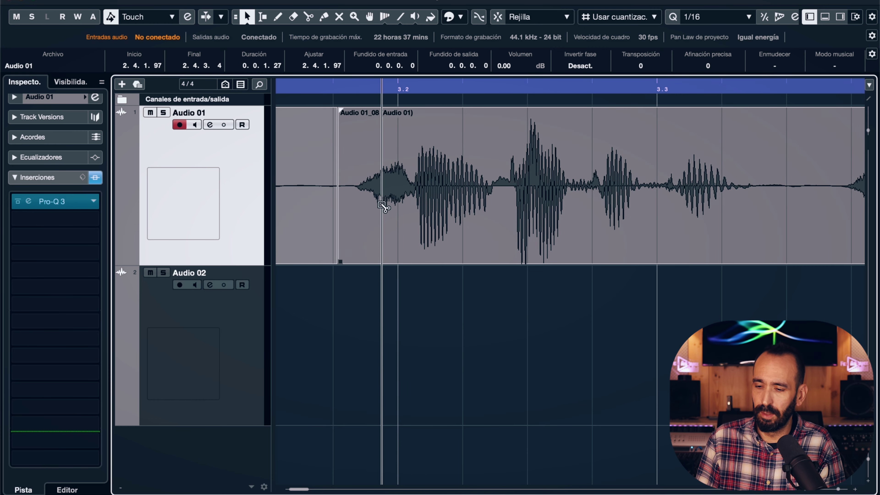
alt+click(412, 201)
click(368, 203)
drag(368, 202, 389, 305)
Split out the sibilant just before beat 3.4 on Audio 01 and move it down to Audio 02
scroll(389, 305, right, 10)
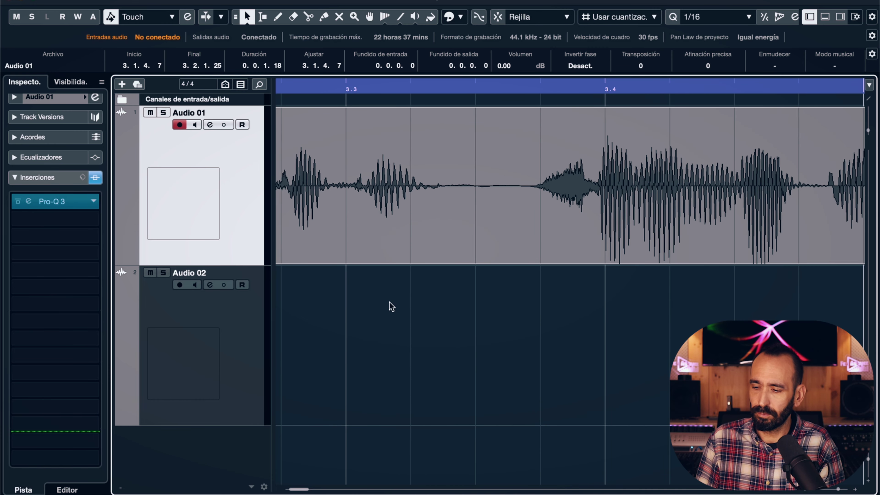
alt+click(518, 201)
alt+click(597, 204)
click(538, 202)
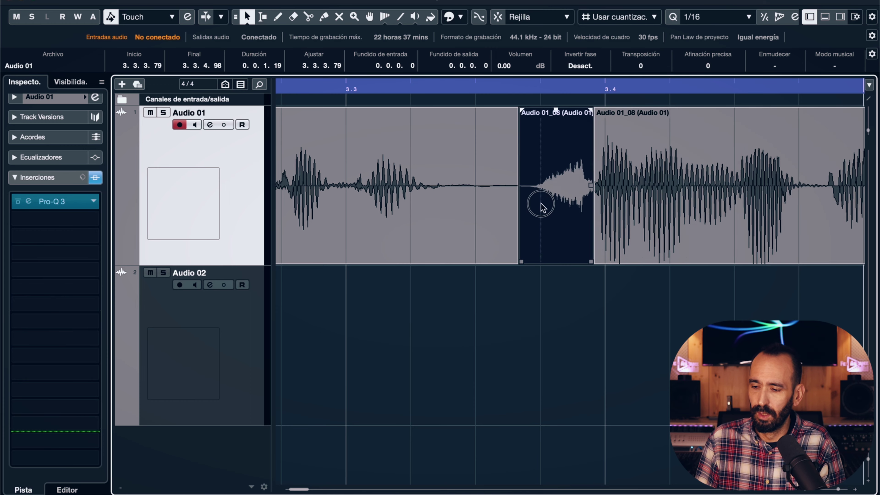
drag(538, 203, 550, 305)
Split out the sibilant around beat 4.2 on Audio 01 and move it down to Audio 02
scroll(578, 300, right, 8)
scroll(578, 300, right, 3)
alt+click(622, 201)
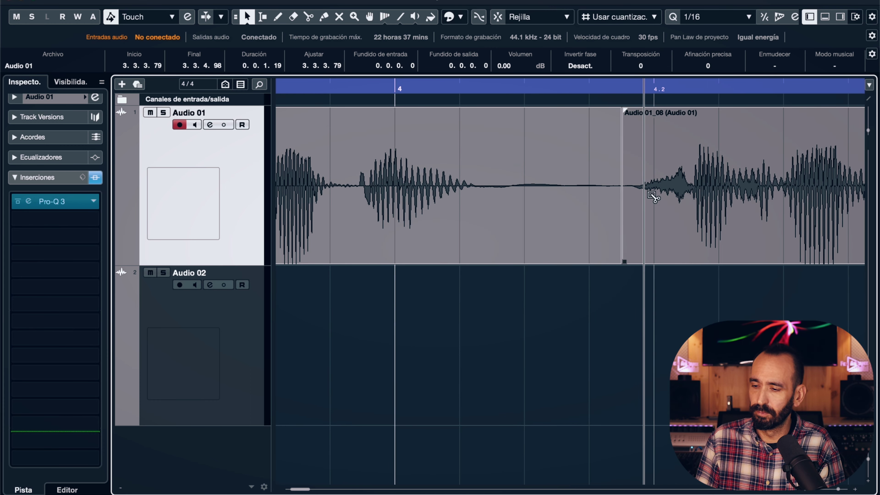
alt+click(689, 199)
click(663, 196)
drag(662, 197, 668, 304)
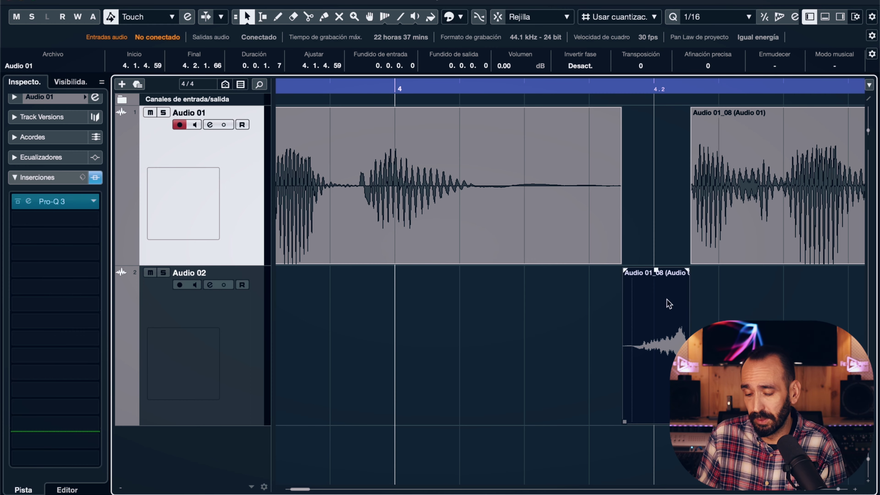
Review the sibilants separated onto Audio 02 against the remaining vocal pieces on Audio 01
key(g)
key(g)
key(g)
key(g)
key(g)
key(g)
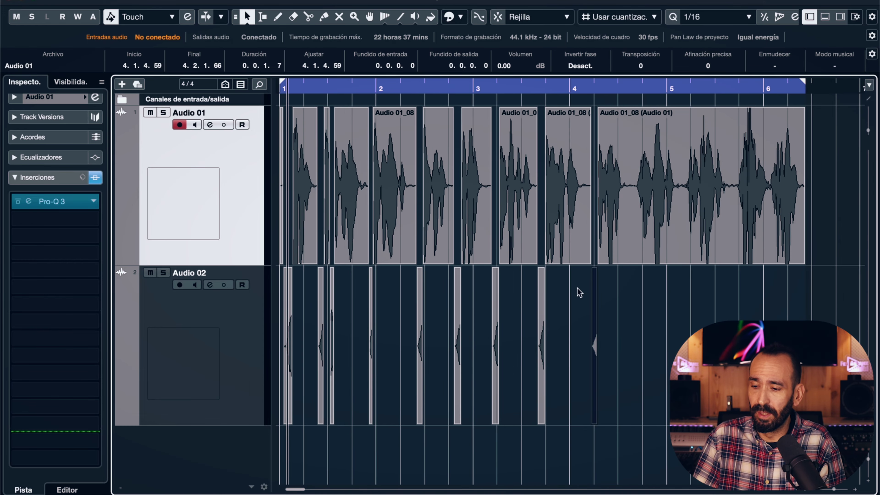
scroll(579, 293, up, 8)
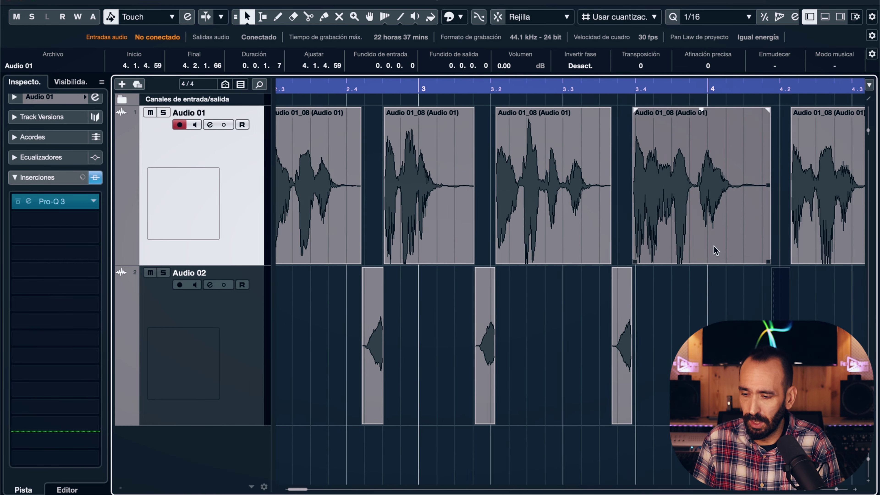
Split out the sibilant just before beat 4.4 on Audio 01 and move it down to Audio 02
scroll(716, 250, up, 6)
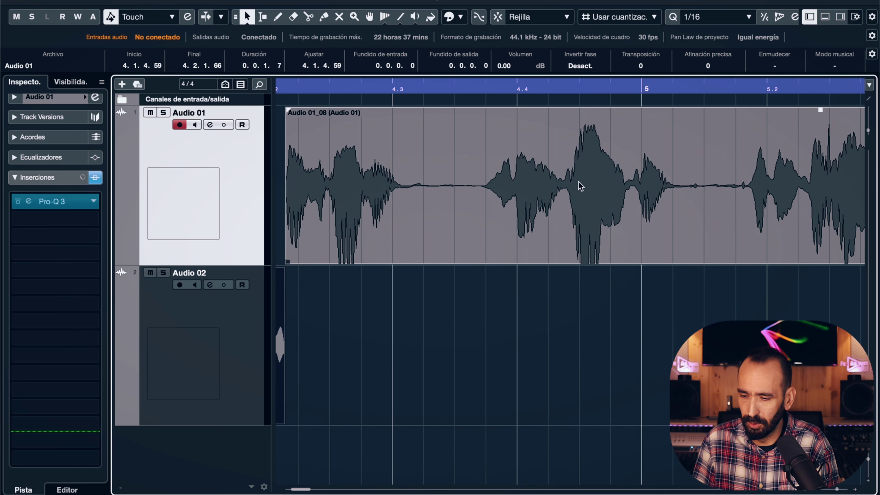
scroll(580, 186, up, 5)
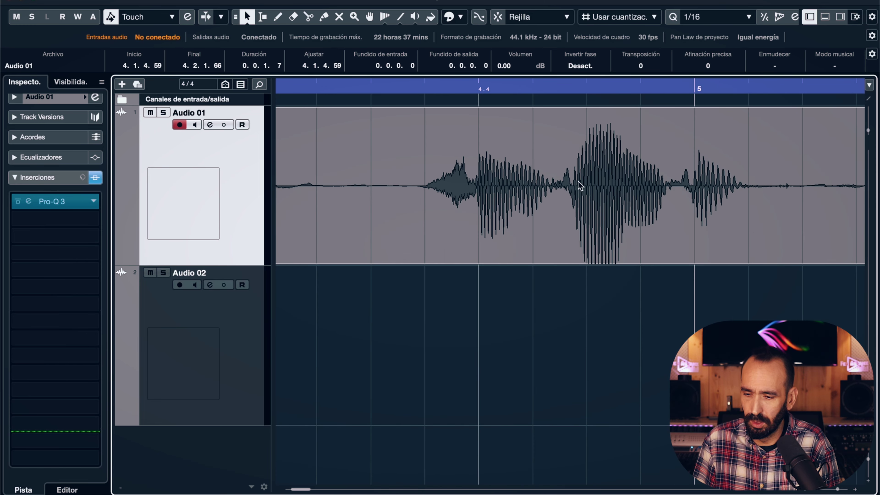
alt+click(487, 192)
drag(481, 197, 476, 277)
Split out the sibilant just after beat 5.2 on Audio 01 and move it down to Audio 02
scroll(473, 279, right, 3)
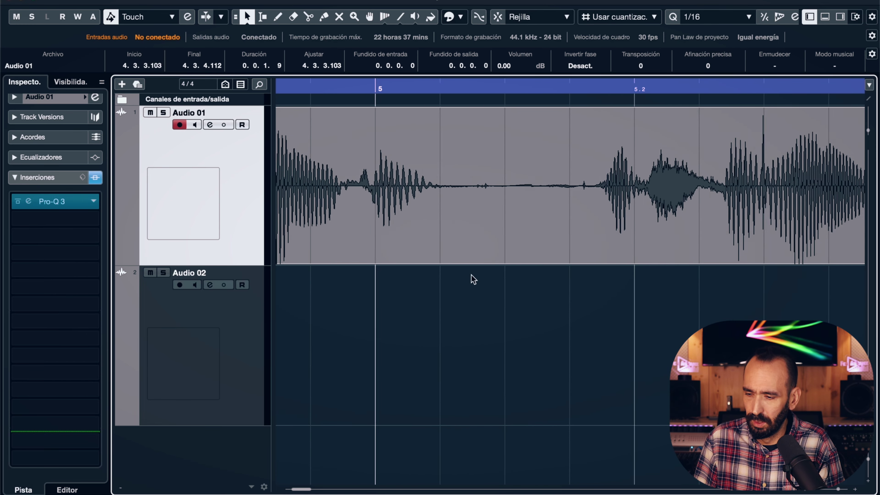
scroll(474, 279, right, 2)
alt+click(521, 197)
alt+click(598, 194)
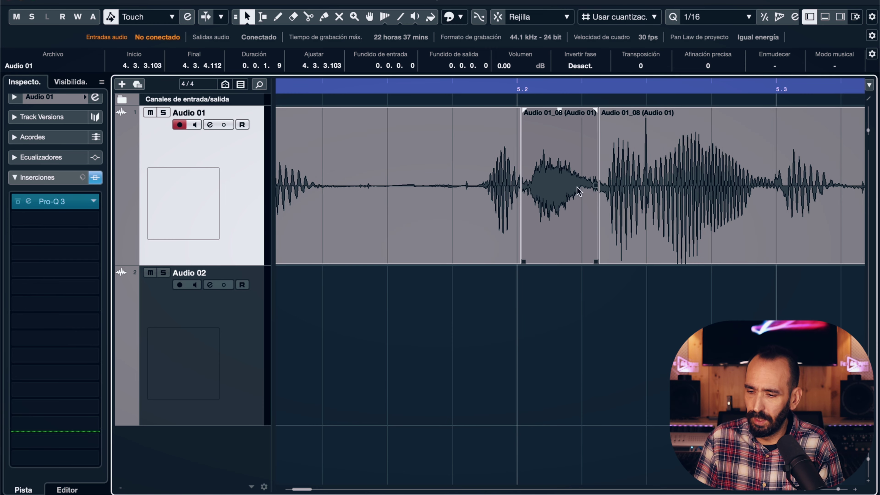
drag(579, 191, 575, 285)
Split out the sibilant around beat 5.4 on Audio 01 and move it down to Audio 02
scroll(616, 277, right, 10)
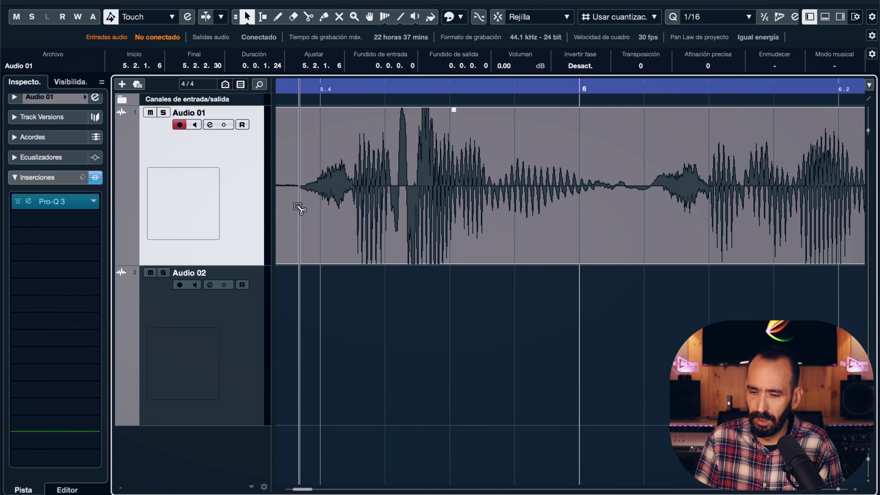
alt+click(298, 208)
alt+click(348, 201)
drag(334, 197, 349, 303)
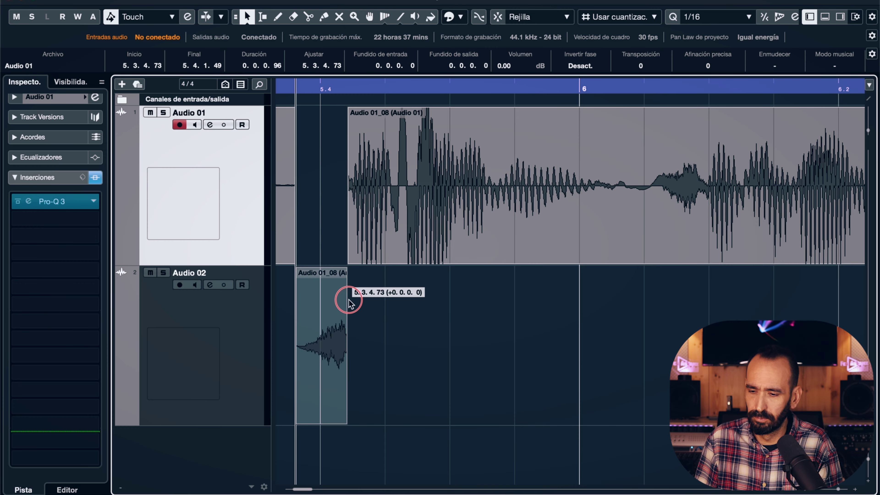
Split out the sibilant midway between bar 6 and beat 6.2 on Audio 01 and move it down to Audio 02
alt+click(643, 194)
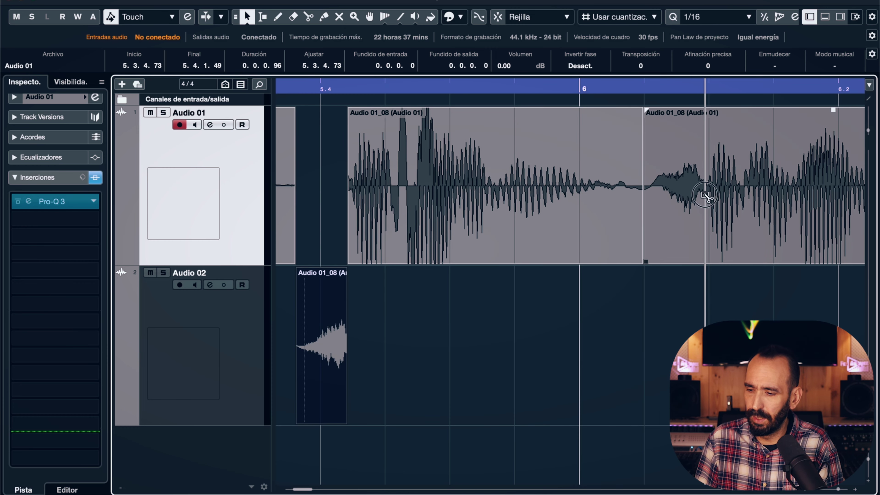
alt+click(705, 196)
drag(687, 251, 687, 300)
Check the end of the vocal for remaining sibilants and look over the whole split across Audio 01 and Audio 02
scroll(687, 300, right, 10)
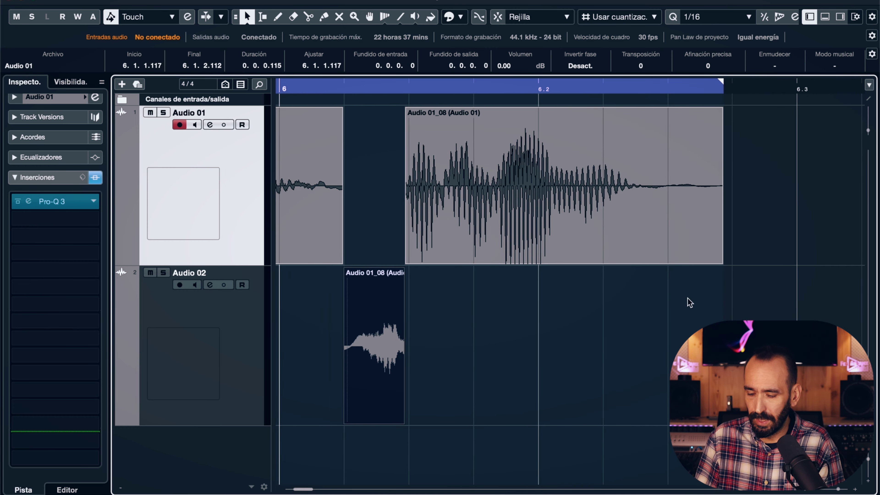
key(g)
key(g)
key(g)
key(g)
key(g)
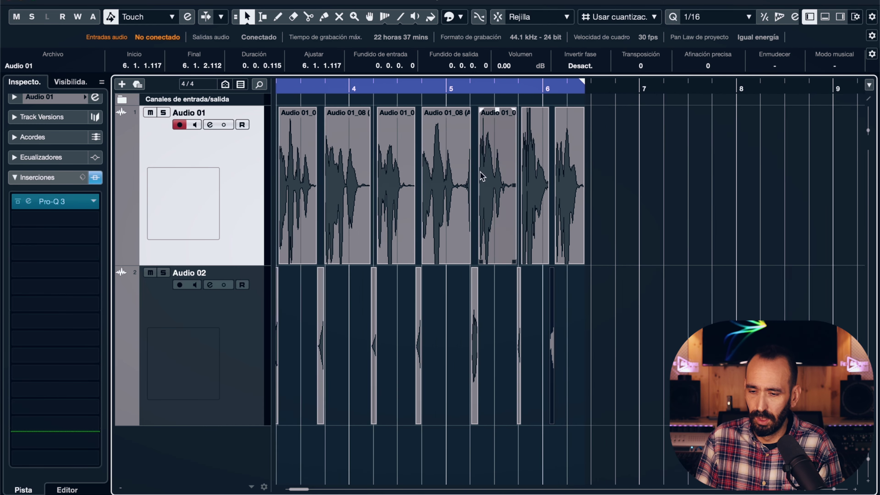
key(h)
key(h)
key(h)
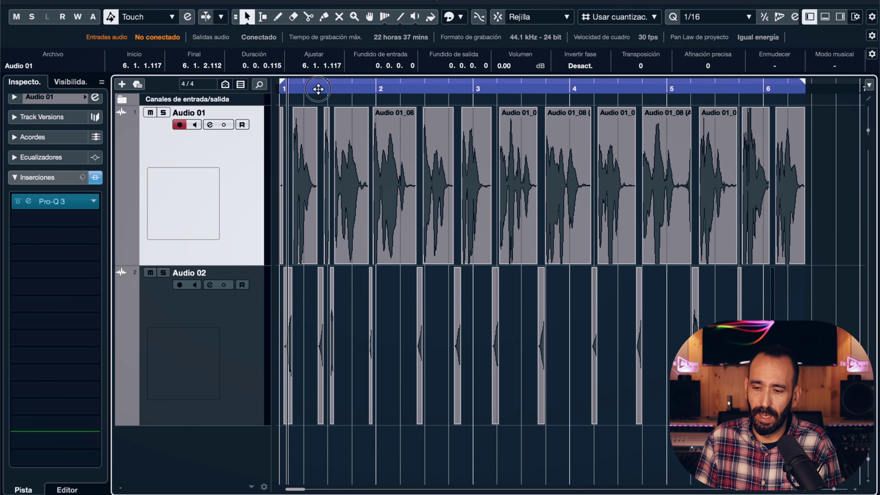
Play back the split vocal and lower the Audio 02 fader to -5.26 dB in the MixConsole
key(space)
key(F3)
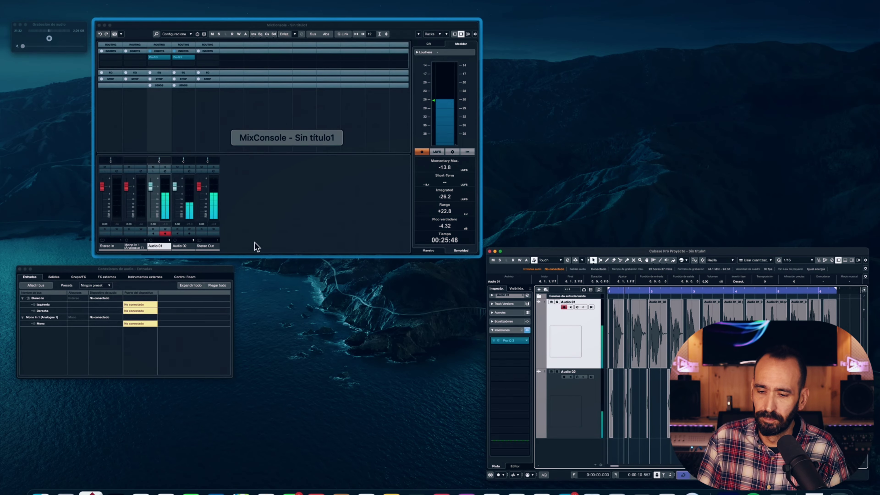
drag(185, 364, 190, 383)
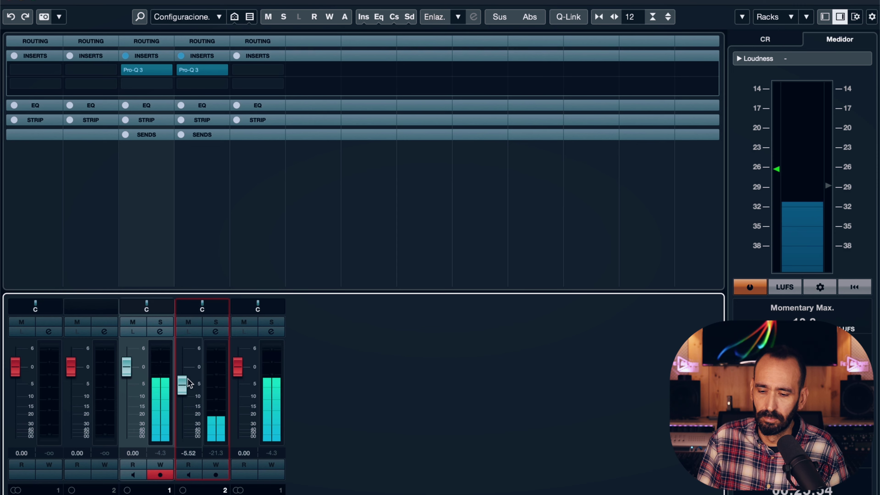
drag(190, 382, 190, 383)
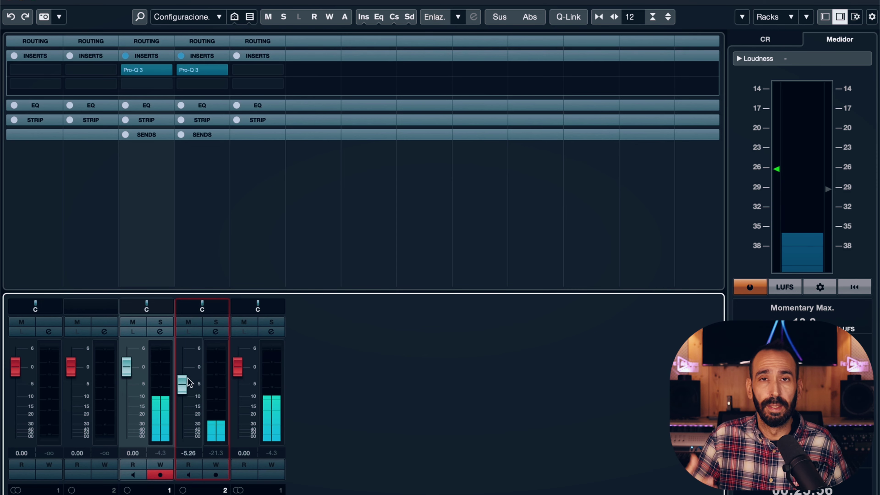